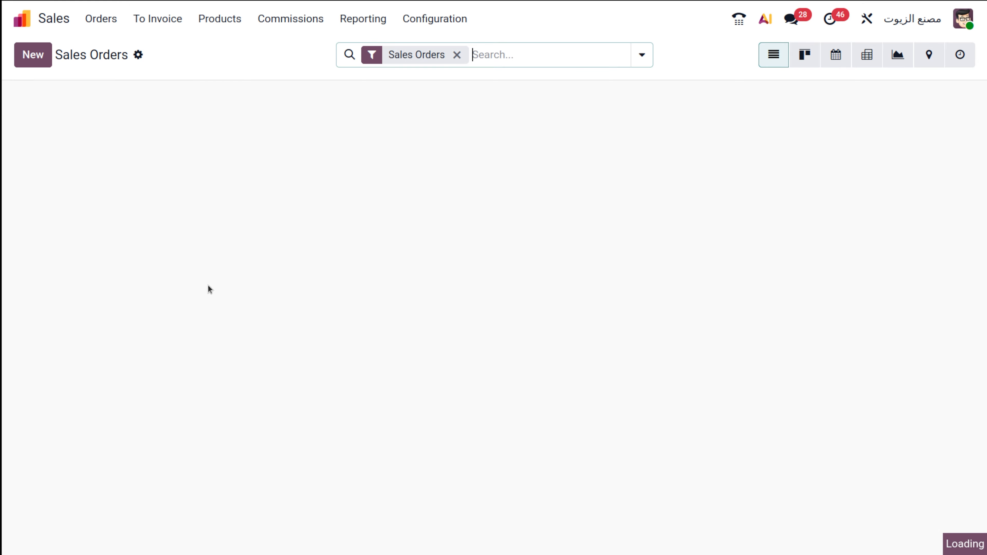
# Open the LightsUp sales order from Jun 29, 3:45 PM and examine its order lines, down payments and totals
pyautogui.scroll(-8, 201, 348)
pyautogui.scroll(8, 202, 348)
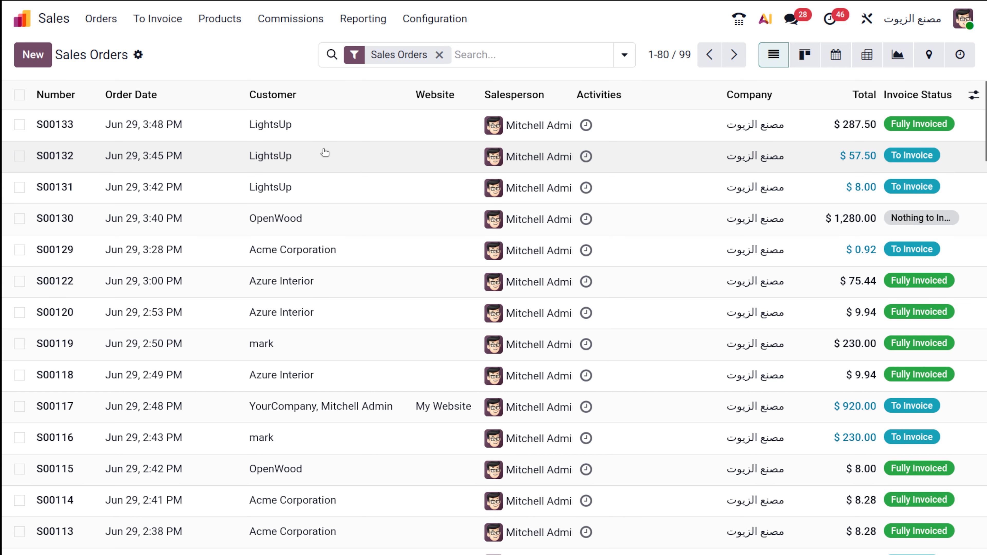
pyautogui.click(325, 153)
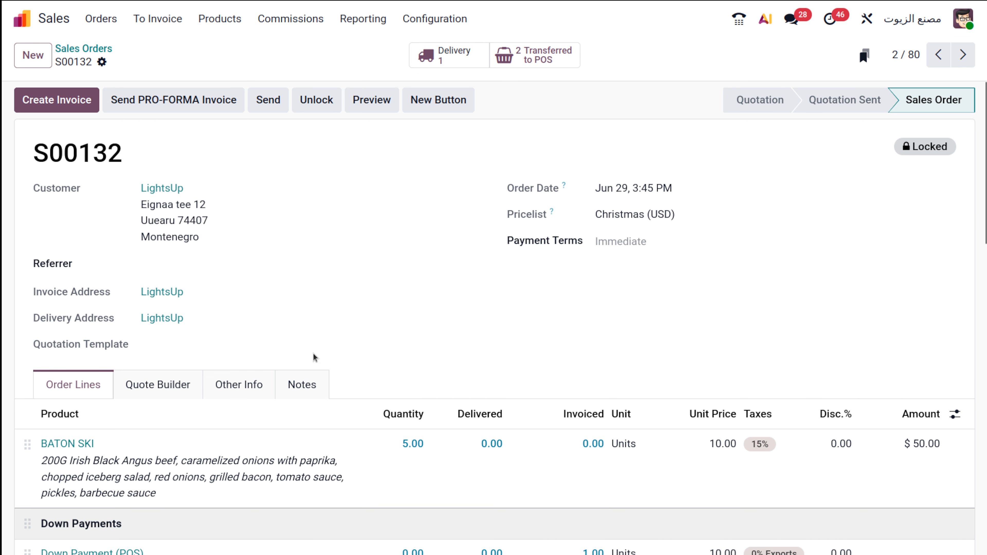
pyautogui.scroll(-5, 315, 356)
pyautogui.scroll(5, 315, 355)
pyautogui.scroll(-6, 269, 369)
pyautogui.scroll(6, 273, 375)
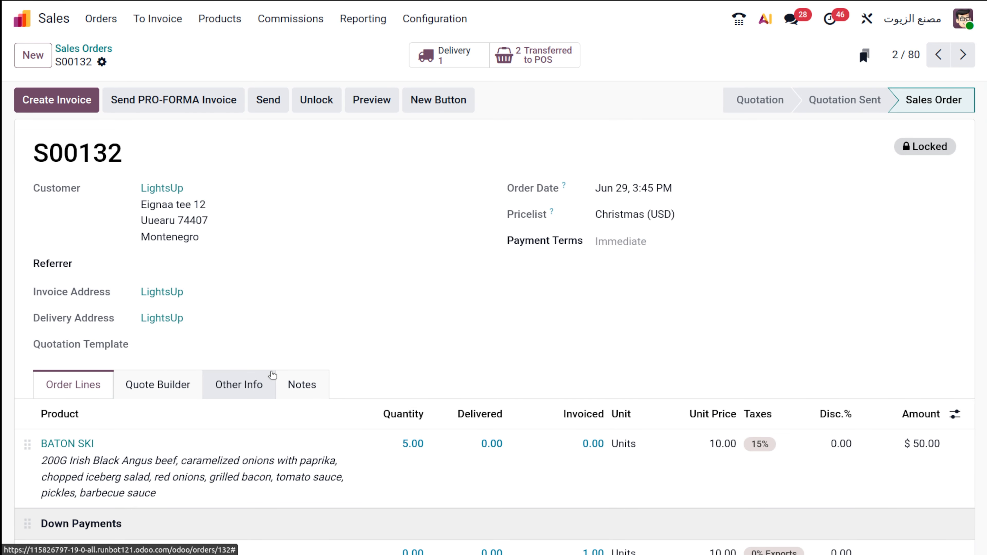
pyautogui.scroll(-7, 569, 323)
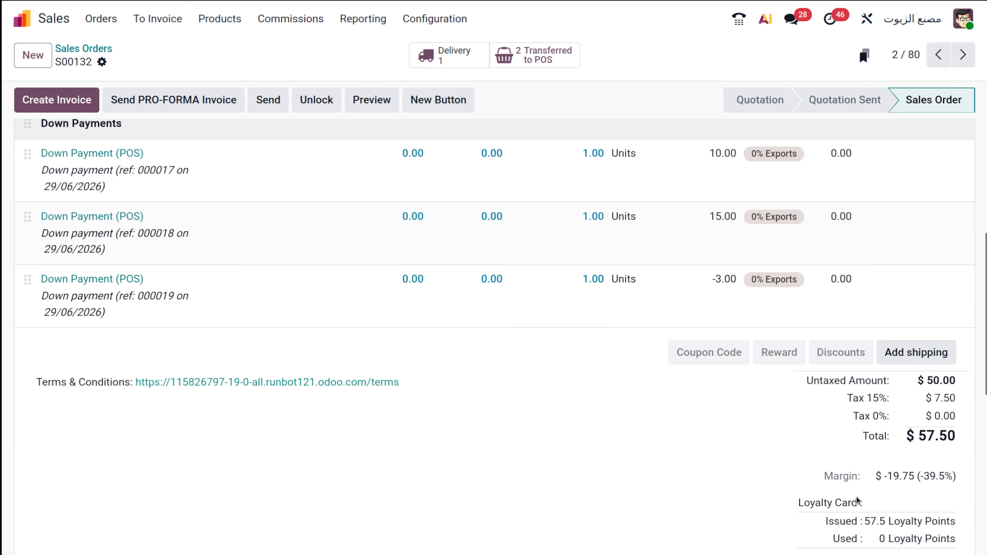
pyautogui.scroll(-4, 888, 434)
pyautogui.scroll(11, 889, 436)
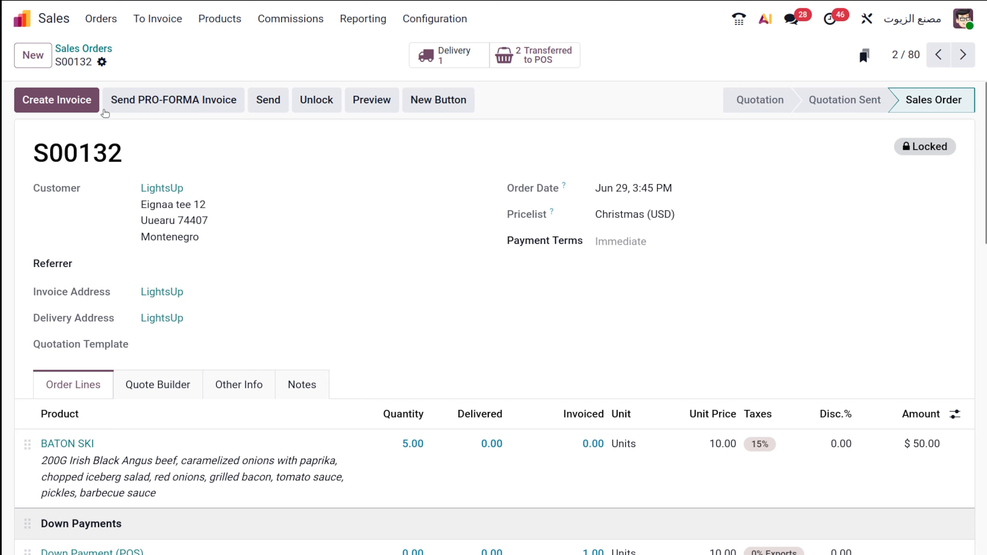
# Create a regular draft invoice from the LightsUp sales order and confirm it
pyautogui.click(74, 107)
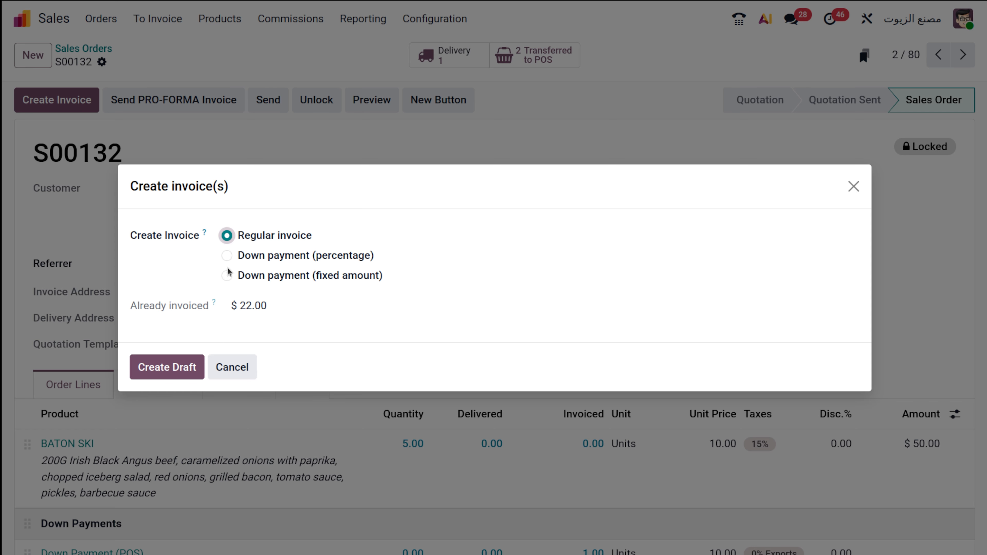
pyautogui.click(176, 367)
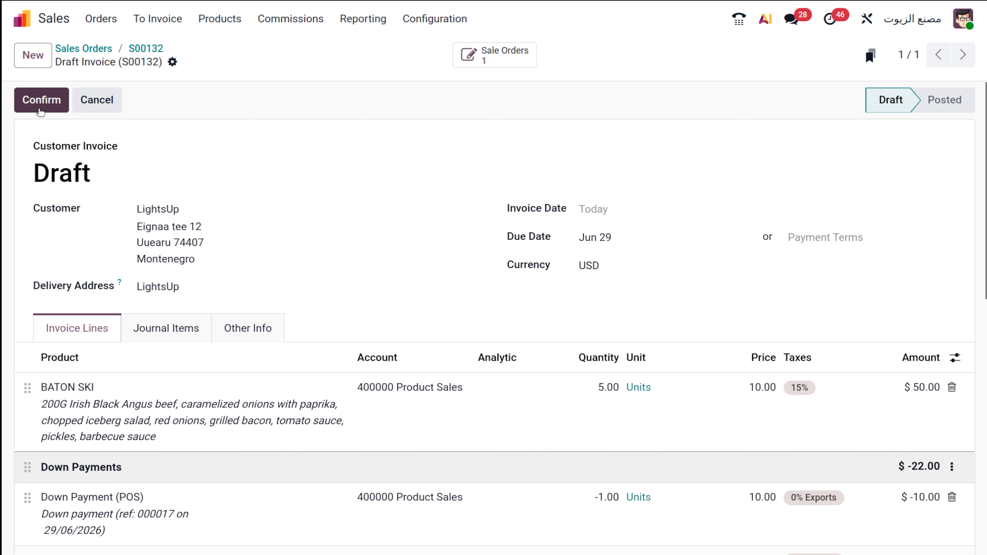
pyautogui.click(41, 100)
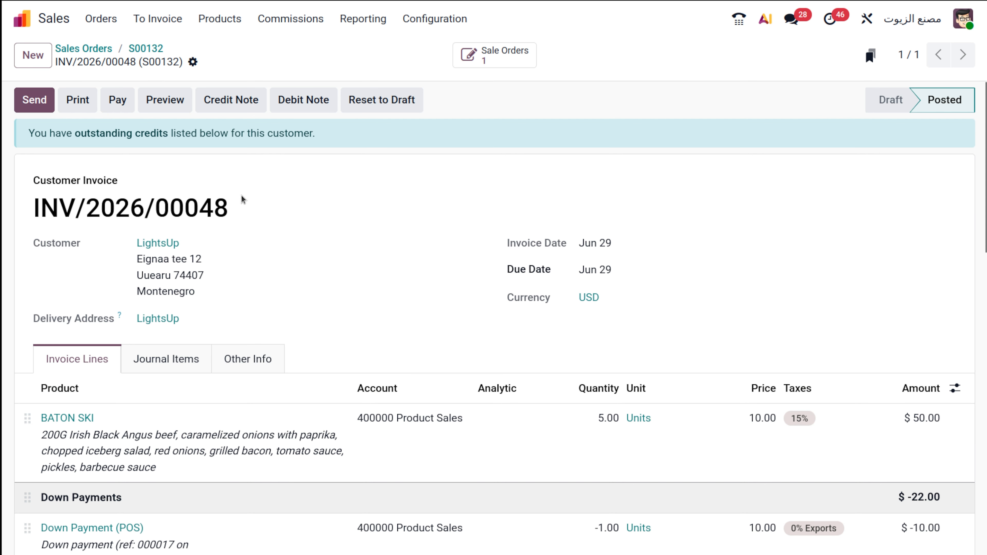
# Return to the sales orders list and view the LightsUp order from Jun 29, 3:48 PM
pyautogui.click(146, 49)
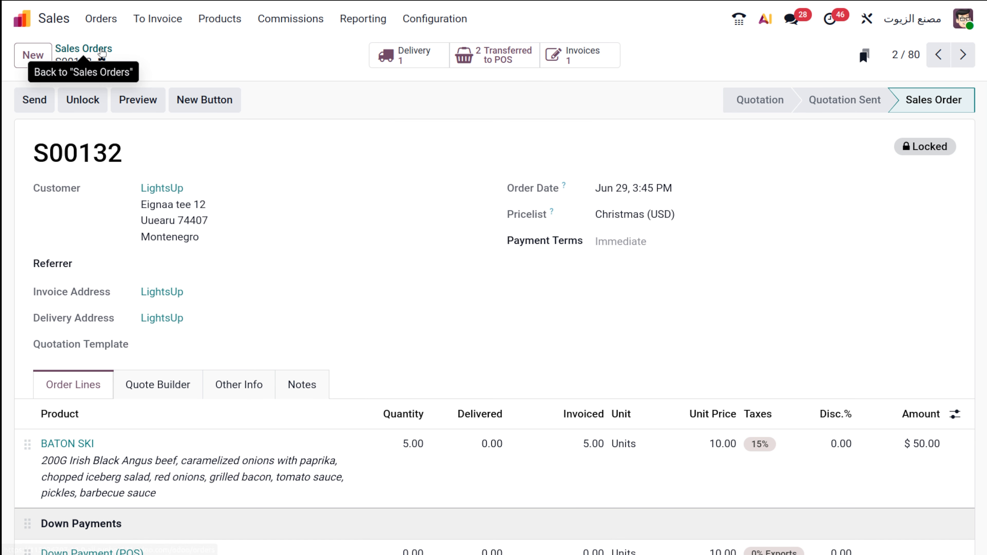
pyautogui.click(84, 48)
pyautogui.click(42, 54)
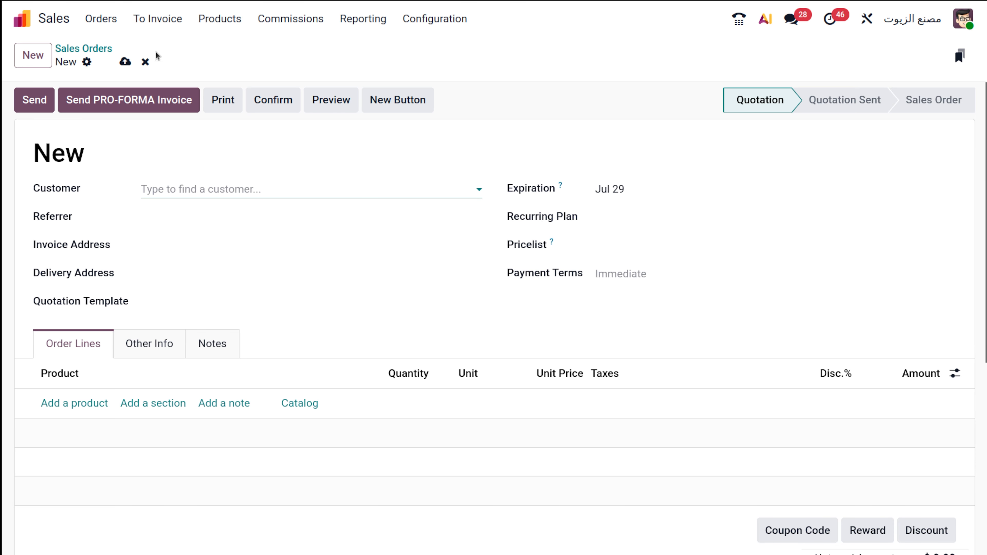
pyautogui.click(85, 49)
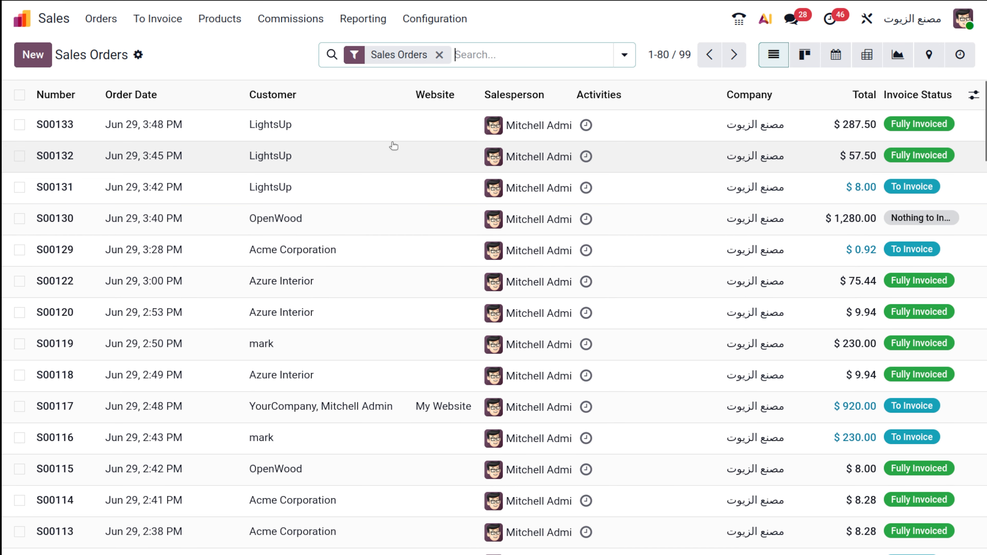
pyautogui.click(300, 137)
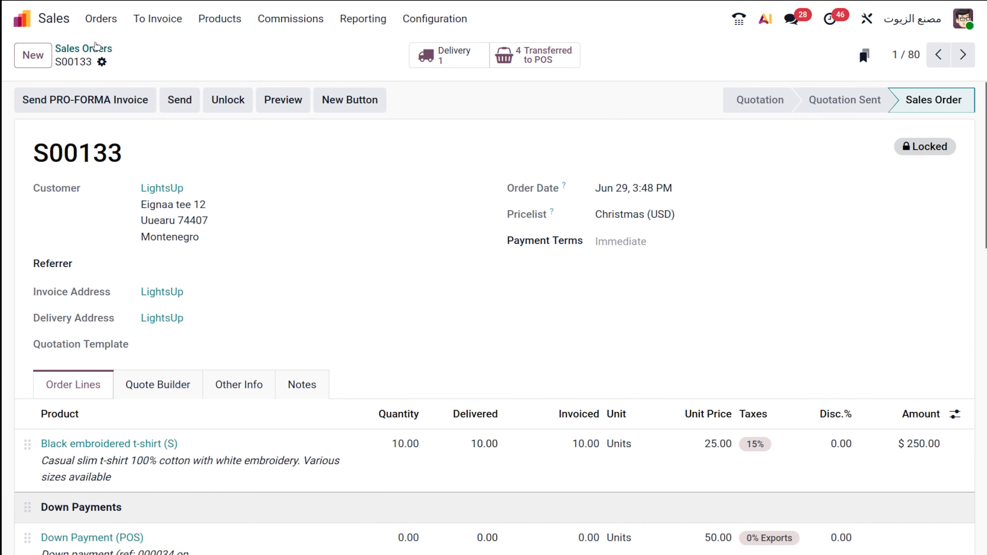
pyautogui.click(92, 51)
# Open the invoice of the LightsUp order from Jun 29, 3:45 PM and examine its down payment lines, totals and outstanding credits
pyautogui.click(240, 188)
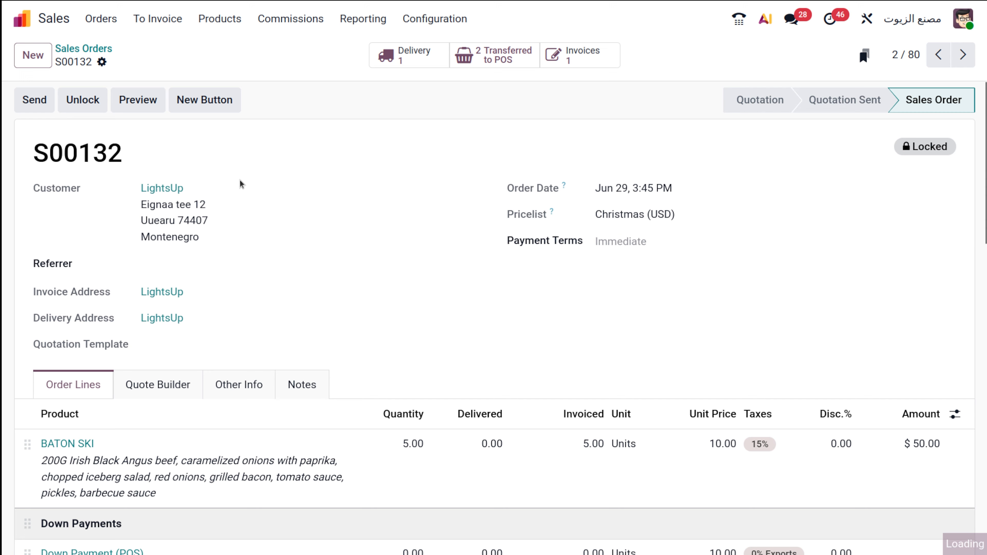
pyautogui.click(568, 55)
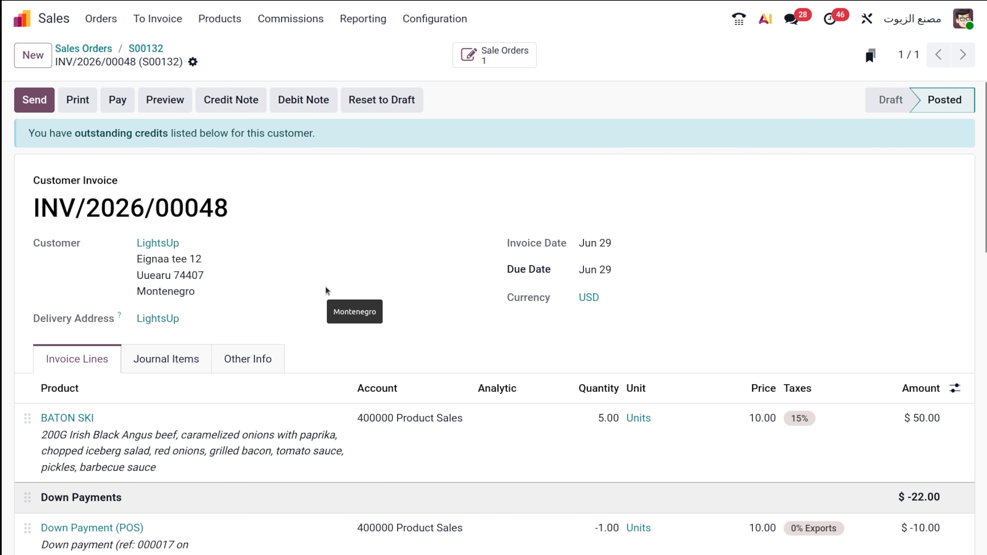
pyautogui.scroll(-4, 241, 295)
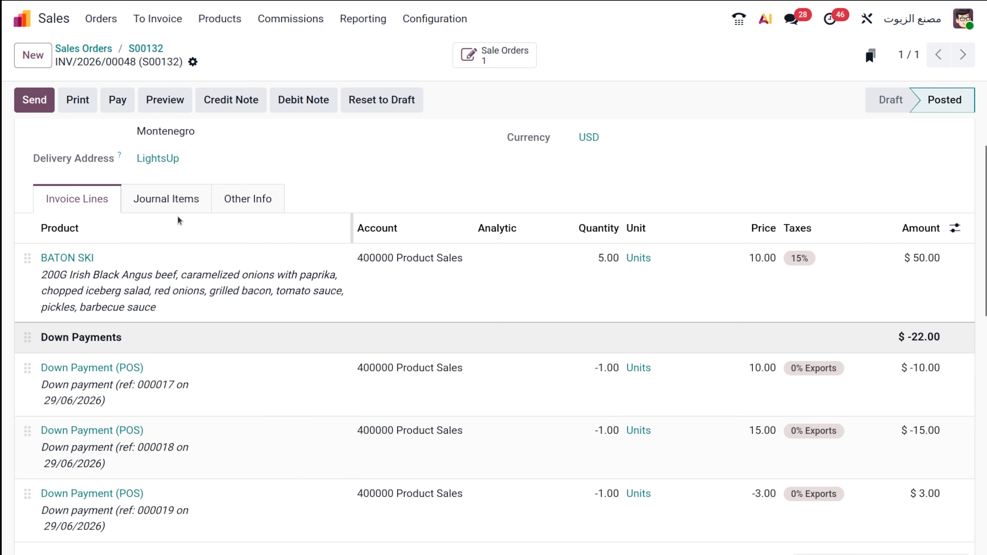
pyautogui.scroll(4, 165, 232)
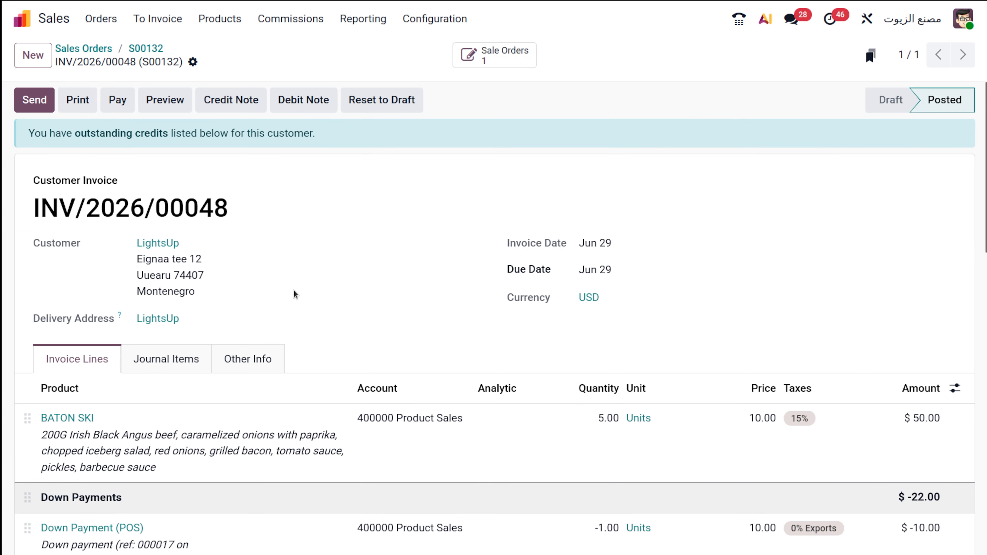
pyautogui.scroll(-2, 294, 294)
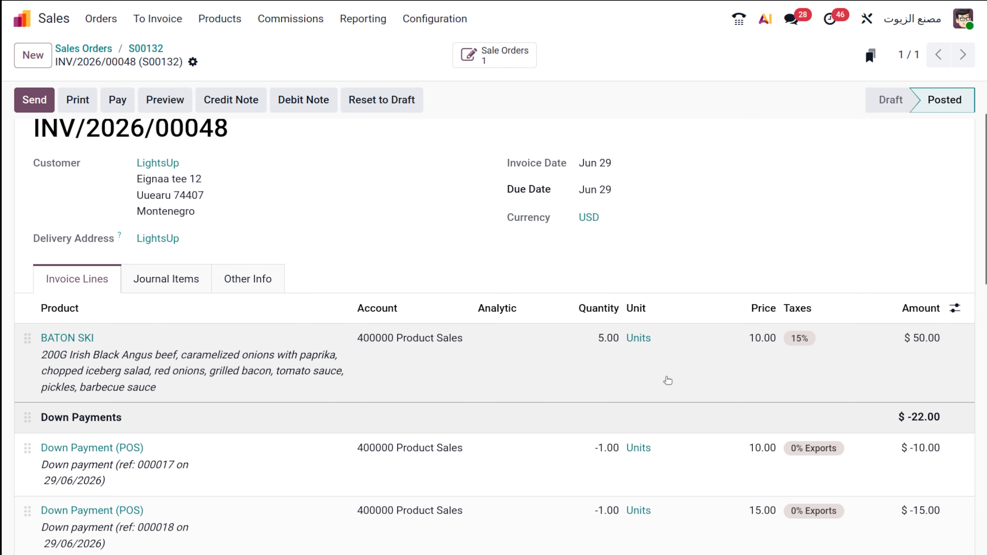
pyautogui.scroll(-1, 335, 346)
pyautogui.scroll(-10, 334, 345)
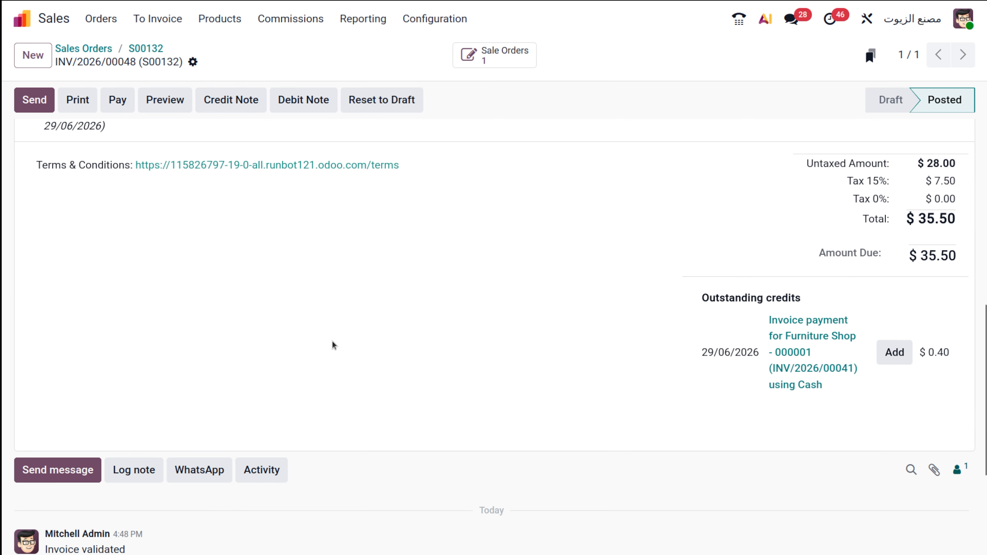
# Register a $35.50 payment on the LightsUp invoice using the Bank journal and the Manual Payment method
pyautogui.scroll(15, 333, 345)
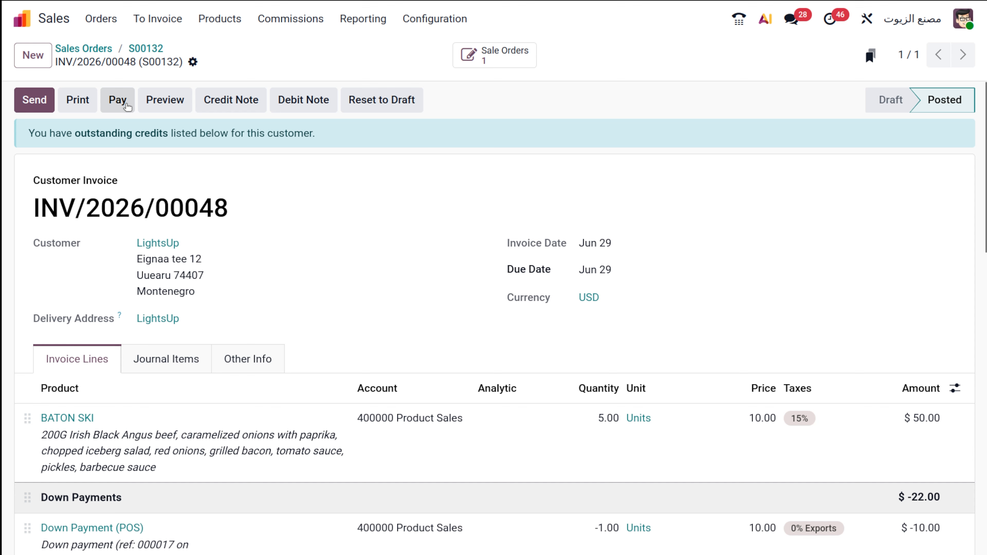
pyautogui.click(118, 101)
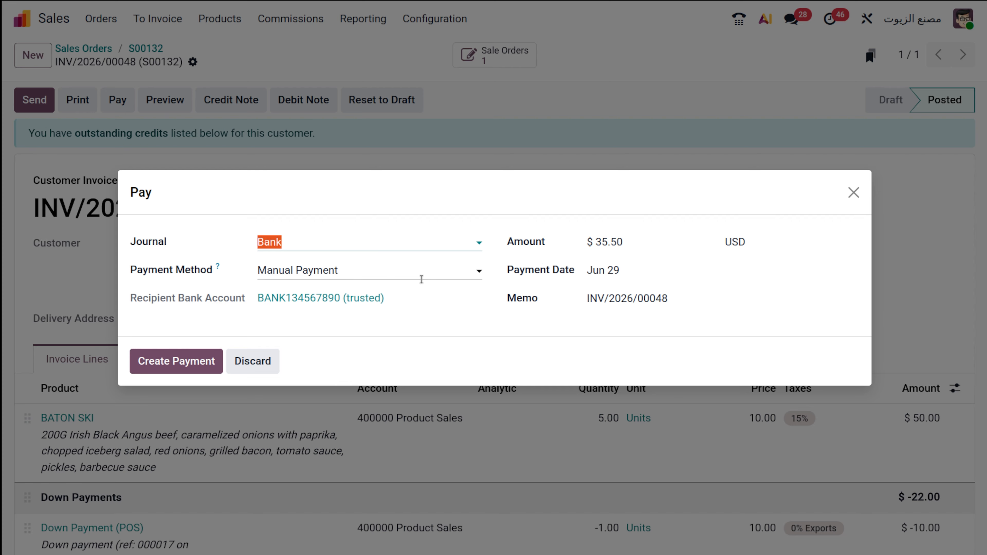
pyautogui.click(157, 358)
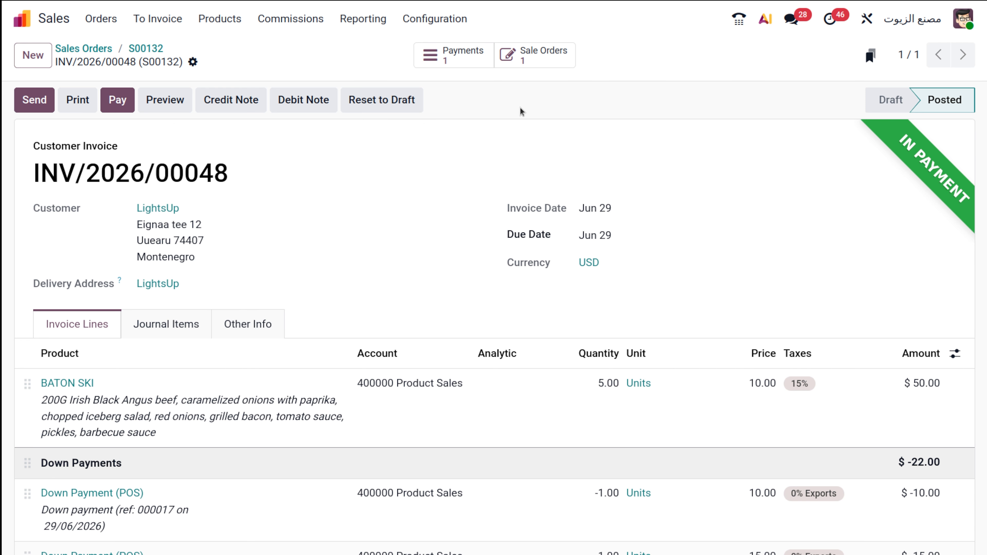
# Go back to the sales orders list and start a new quotation for the customer OpenWood
pyautogui.click(143, 48)
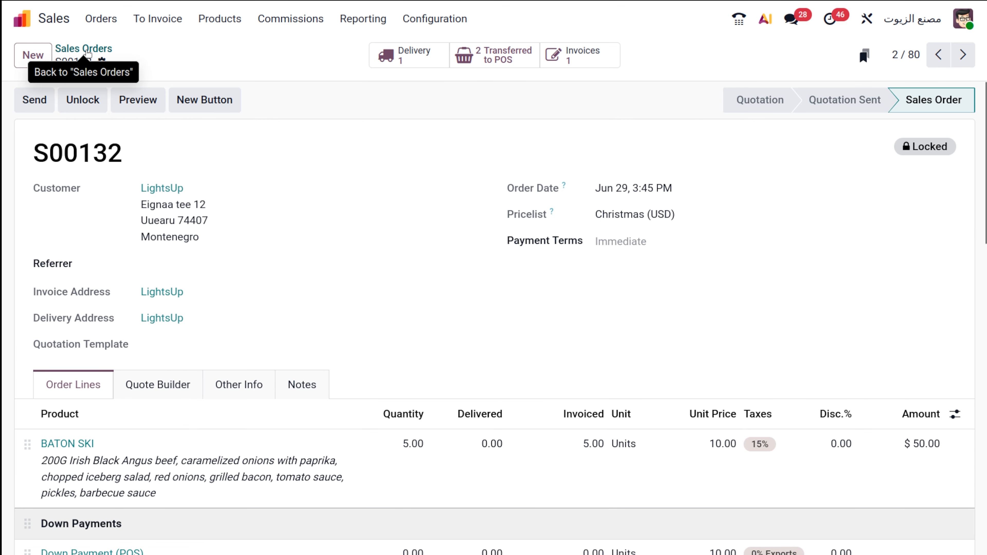
pyautogui.click(85, 49)
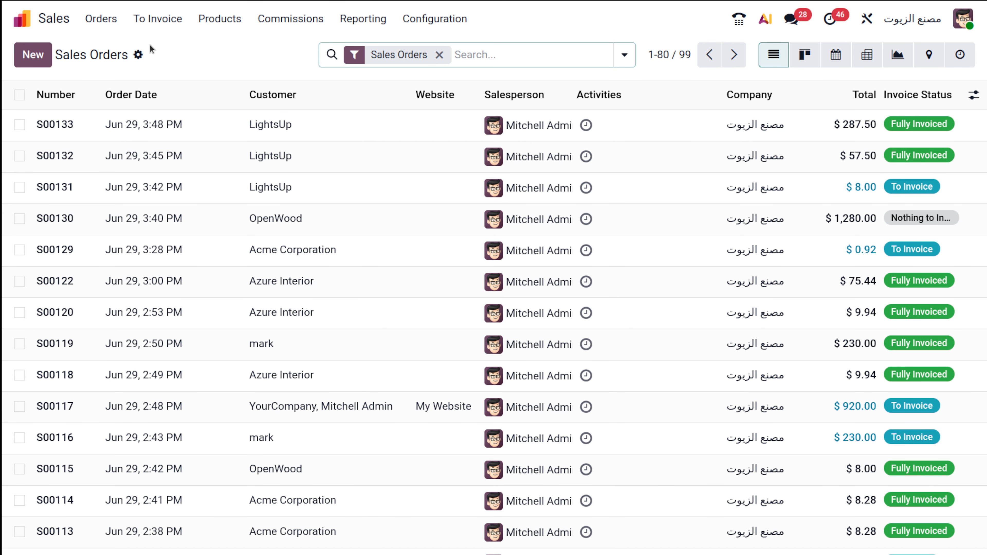
pyautogui.click(42, 54)
pyautogui.click(278, 181)
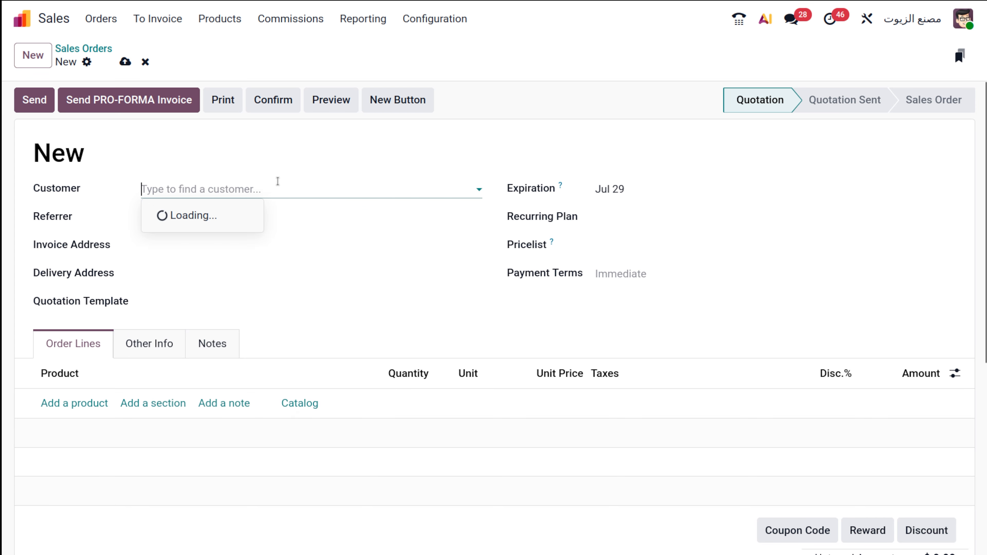
pyautogui.click(195, 233)
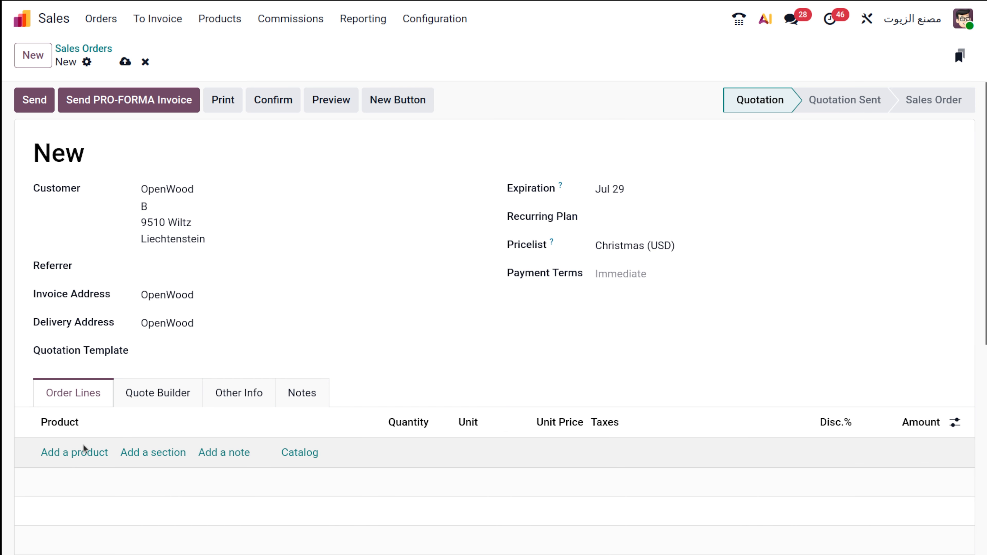
# Add one Acoustic Bloc Screens in white to the OpenWood quotation and confirm it as a sales order
pyautogui.click(89, 452)
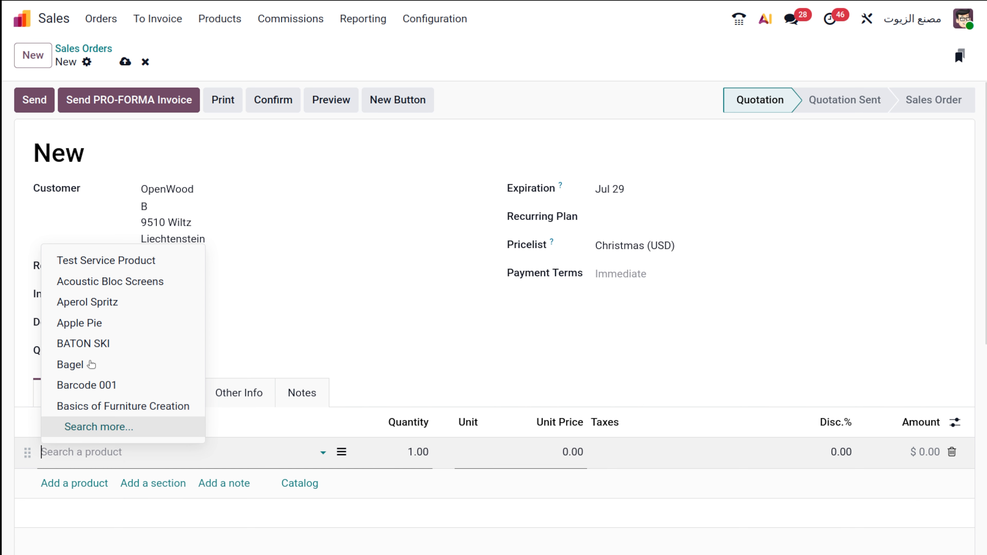
pyautogui.click(150, 284)
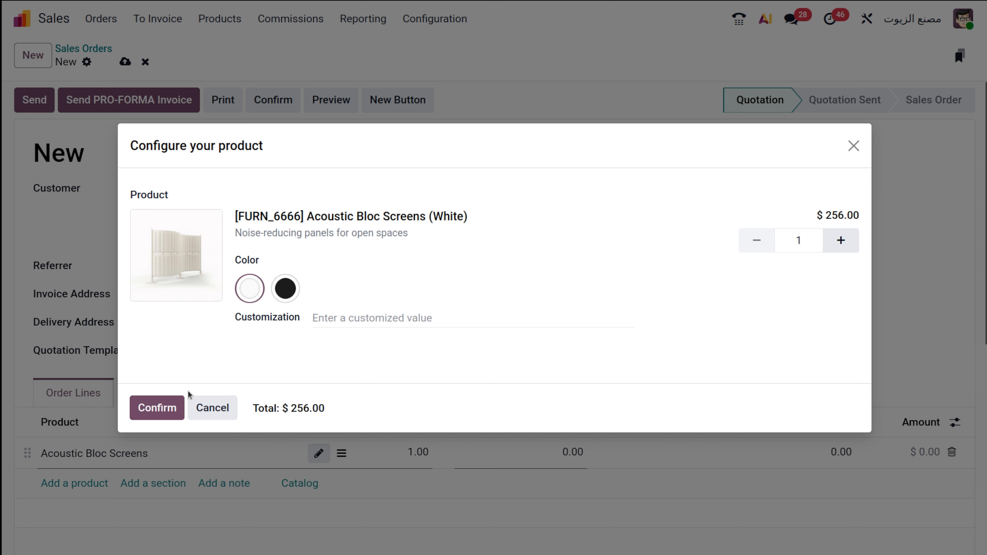
pyautogui.click(167, 408)
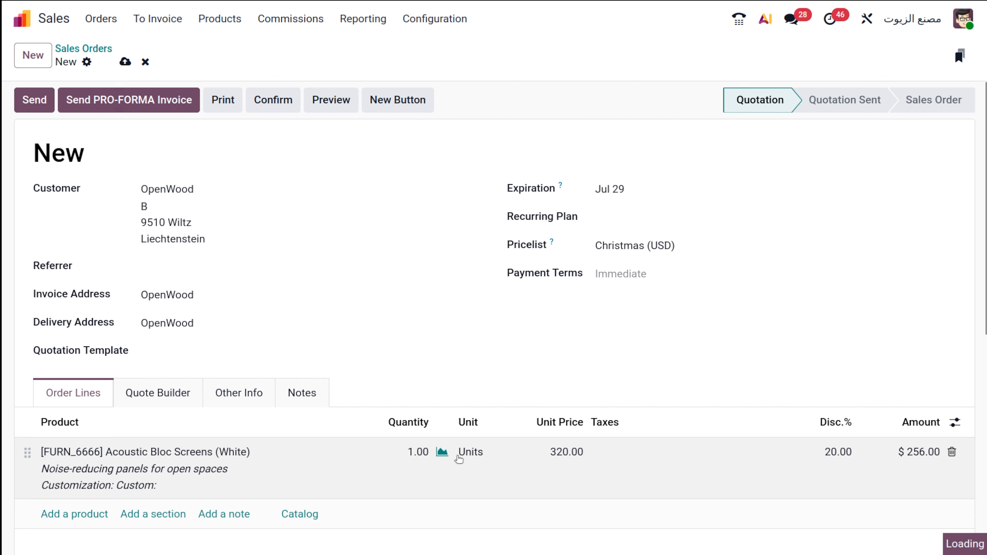
pyautogui.click(288, 94)
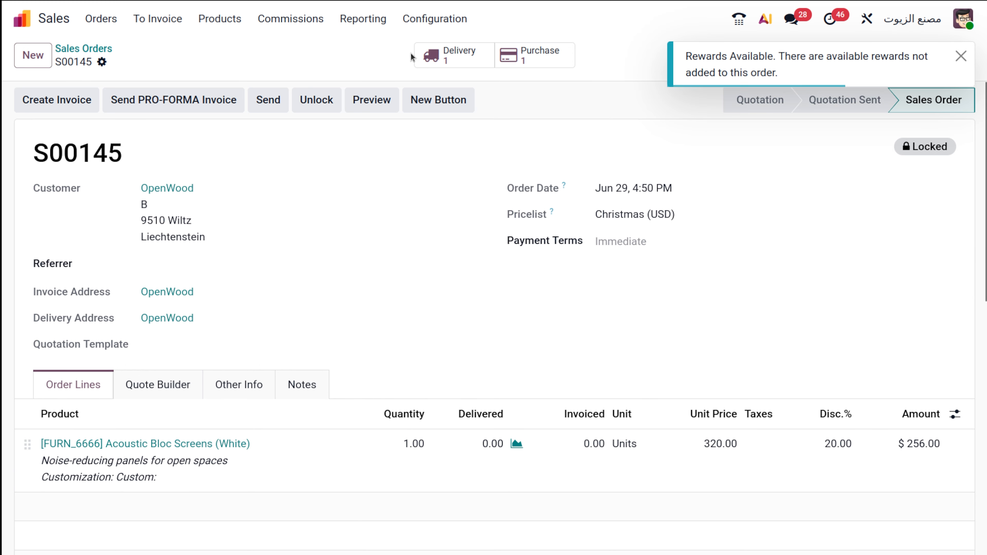
# Open the delivery of the OpenWood sales order and try to validate it without setting a quantity
pyautogui.click(466, 49)
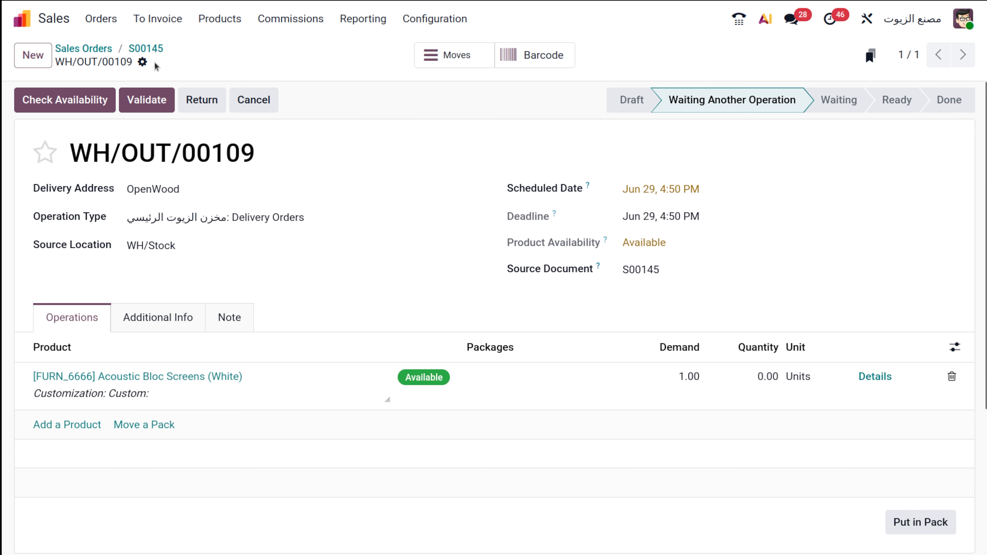
pyautogui.click(148, 101)
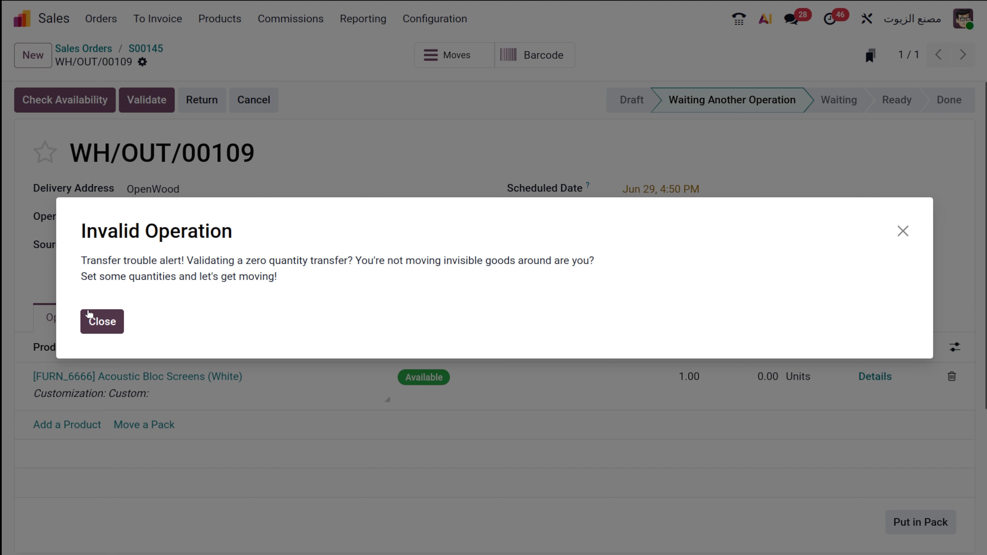
pyautogui.click(100, 322)
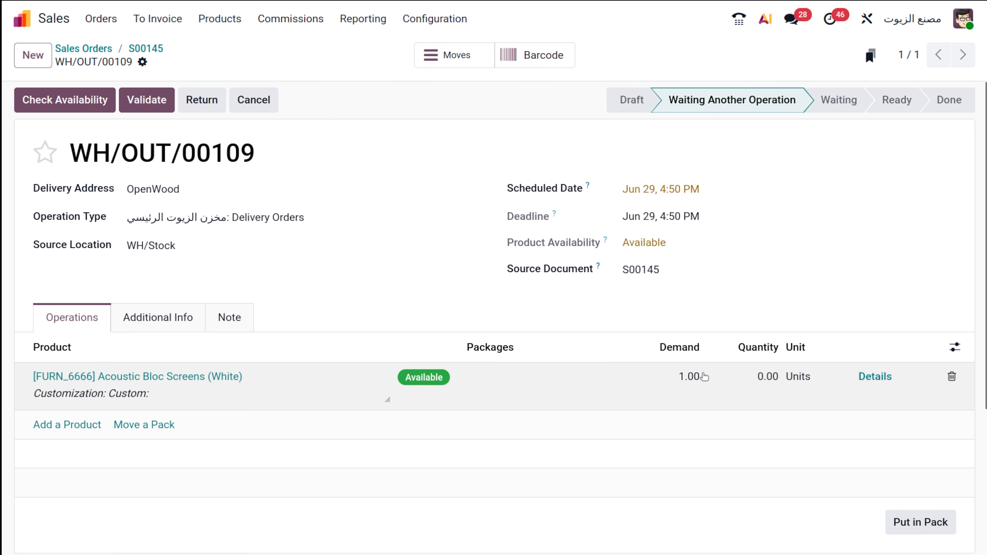
# Validate the delivery with a quantity of 1 for Acoustic Bloc Screens (White) and return to the sales order
pyautogui.click(754, 378)
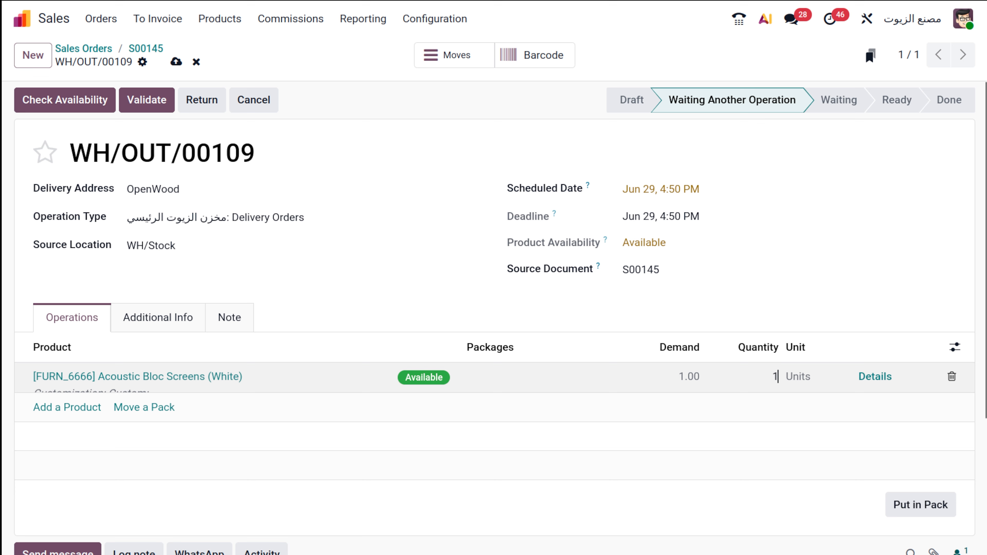
pyautogui.write('1')
pyautogui.click(151, 107)
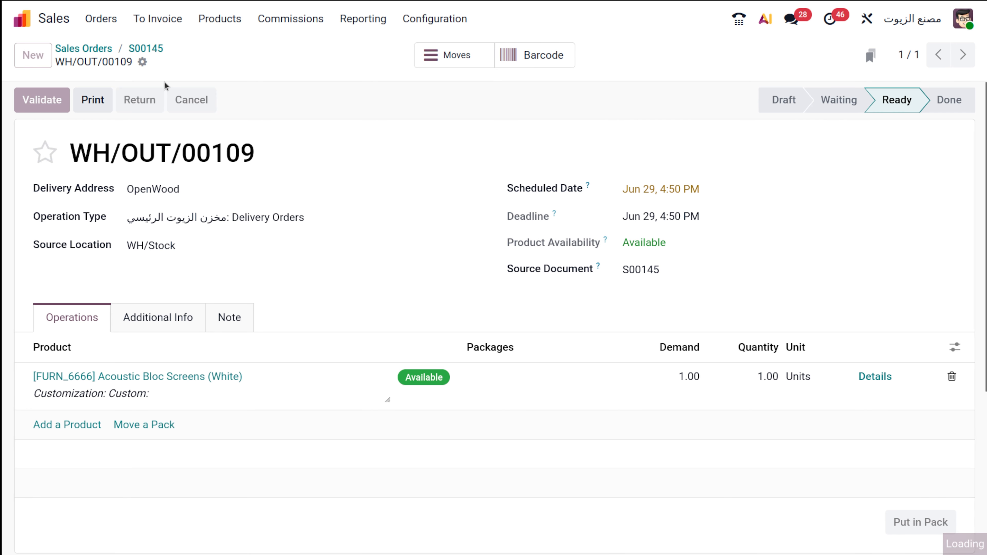
pyautogui.click(151, 54)
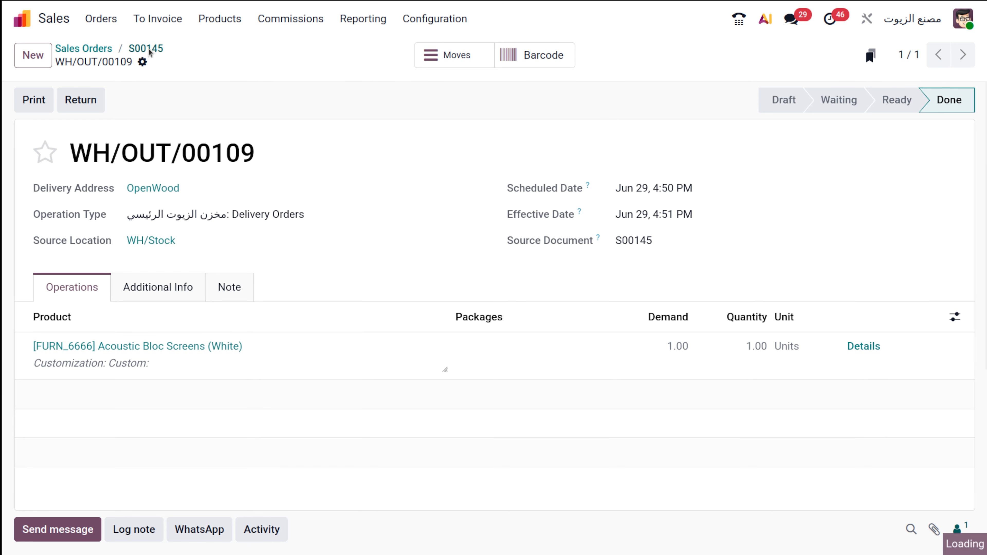
# Try to create a draft 0% down payment invoice for the OpenWood order, and check the fixed-amount option before closing without invoicing
pyautogui.click(61, 106)
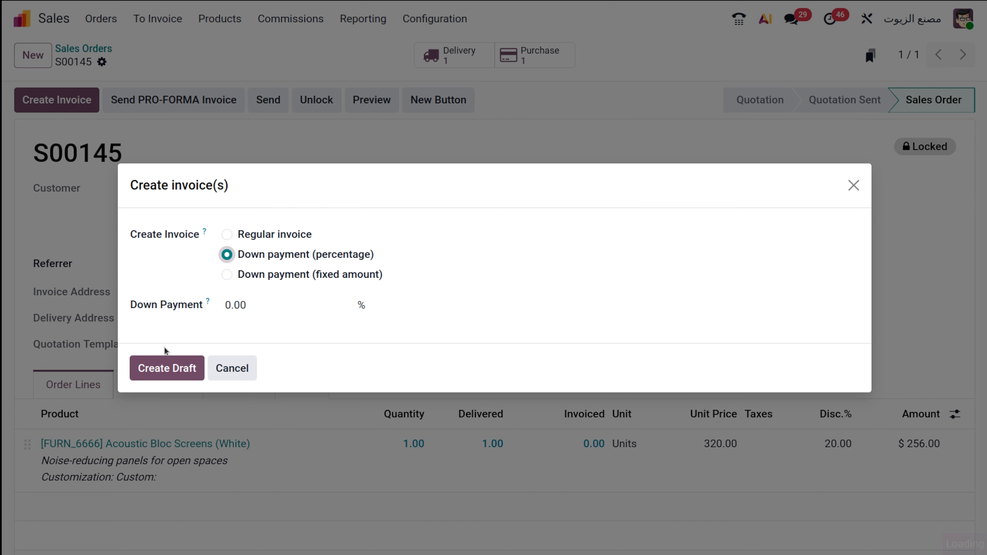
pyautogui.click(159, 370)
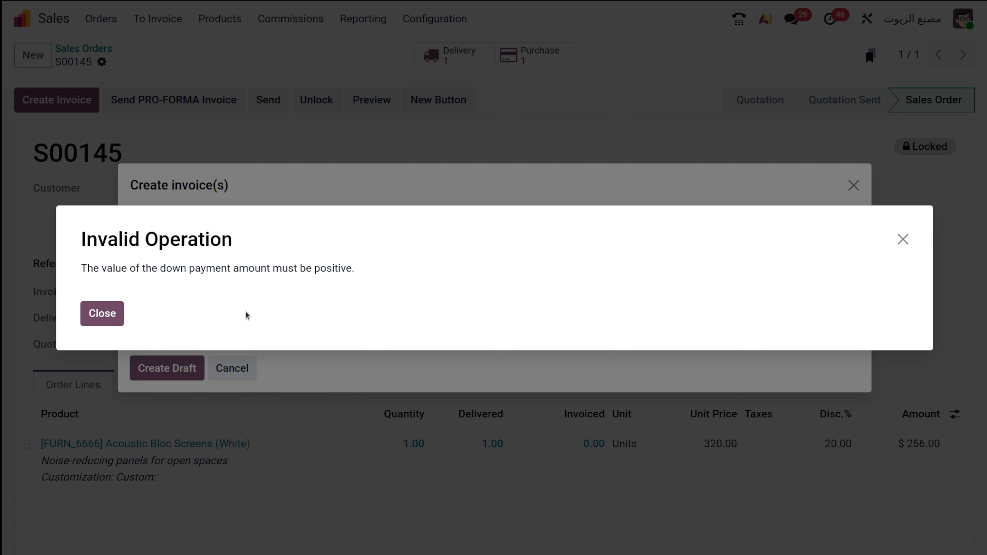
pyautogui.click(102, 314)
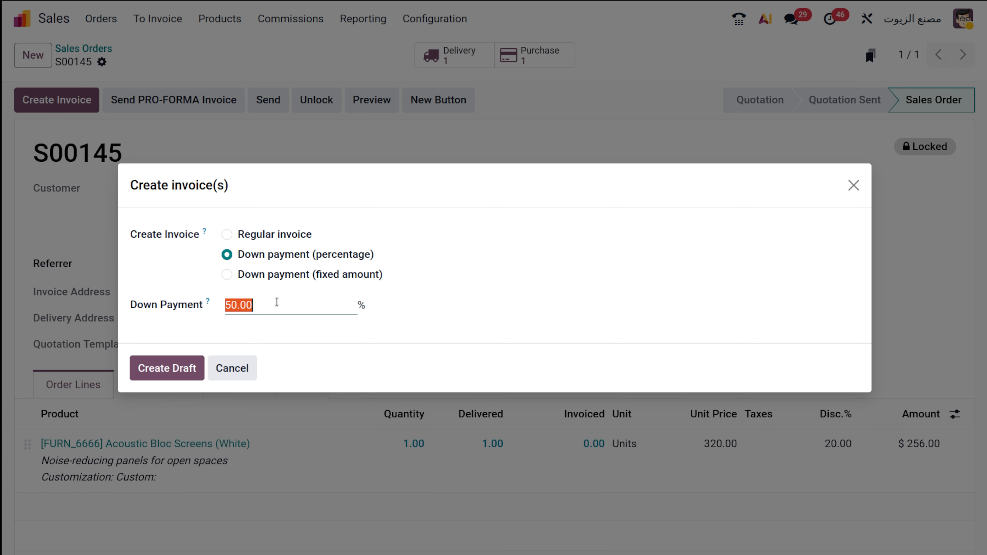
pyautogui.click(226, 275)
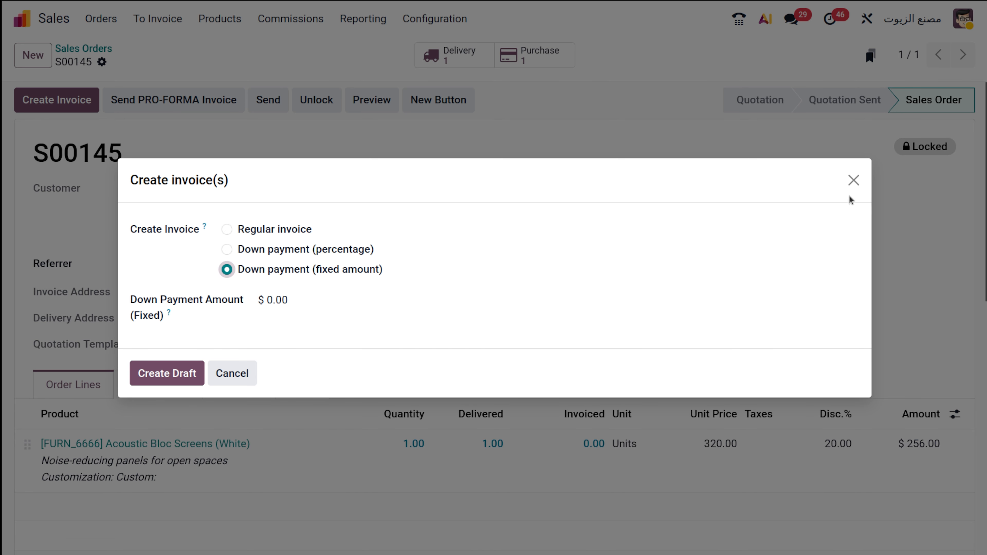
pyautogui.click(852, 182)
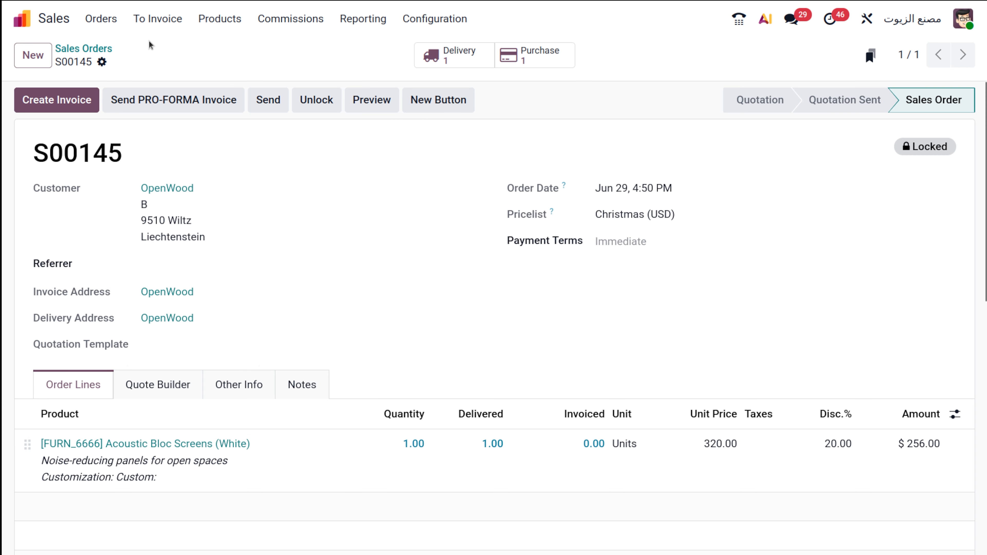
# Open the list of sales orders to invoice and look through it
pyautogui.click(157, 19)
pyautogui.click(171, 50)
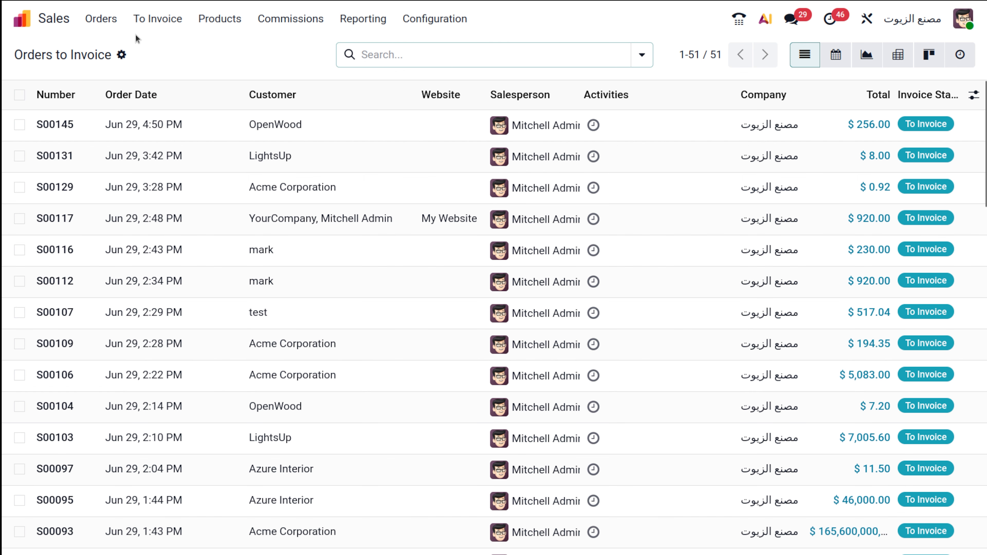
pyautogui.scroll(-20, 293, 326)
pyautogui.scroll(20, 293, 329)
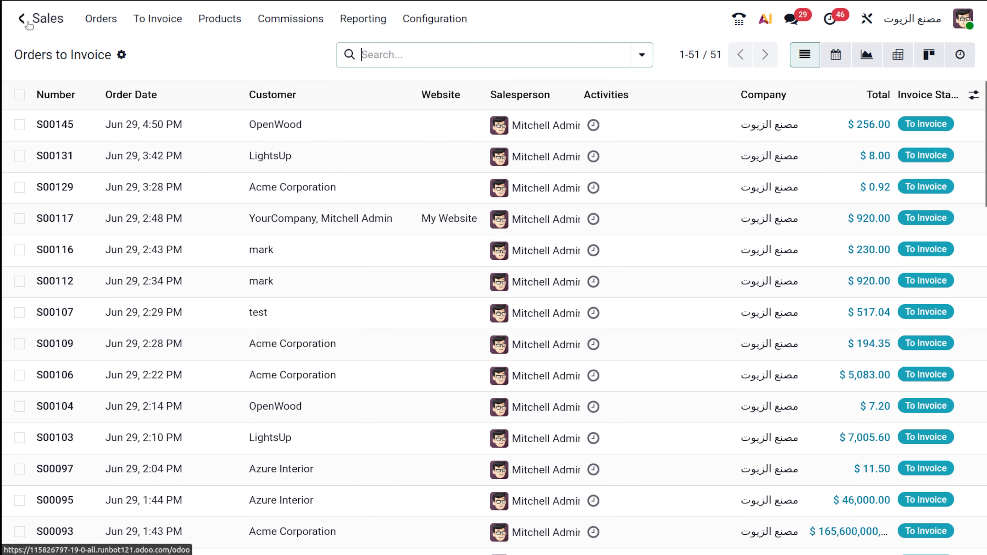
# Switch to the Accounting app and look through the list of customer invoices
pyautogui.click(26, 21)
pyautogui.write('ac')
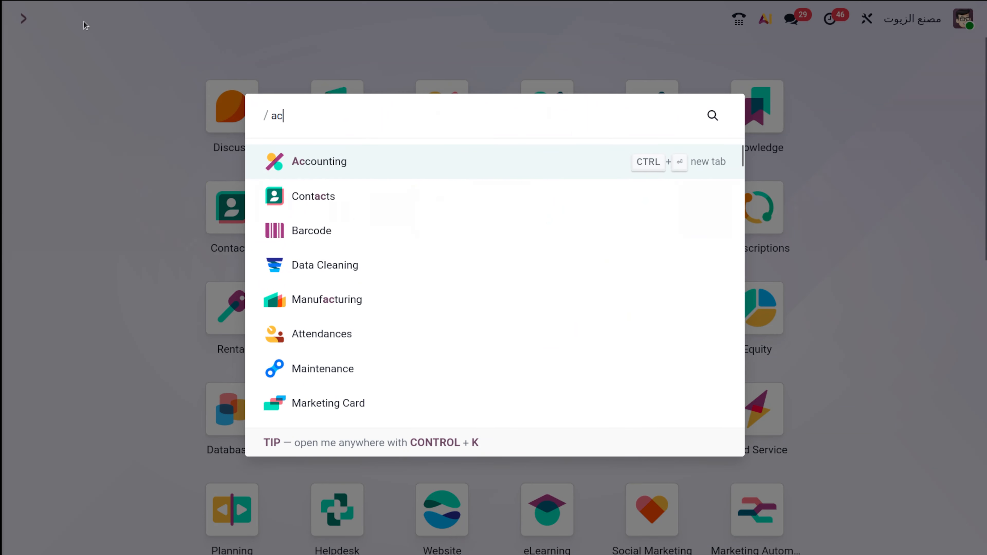
pyautogui.click(357, 167)
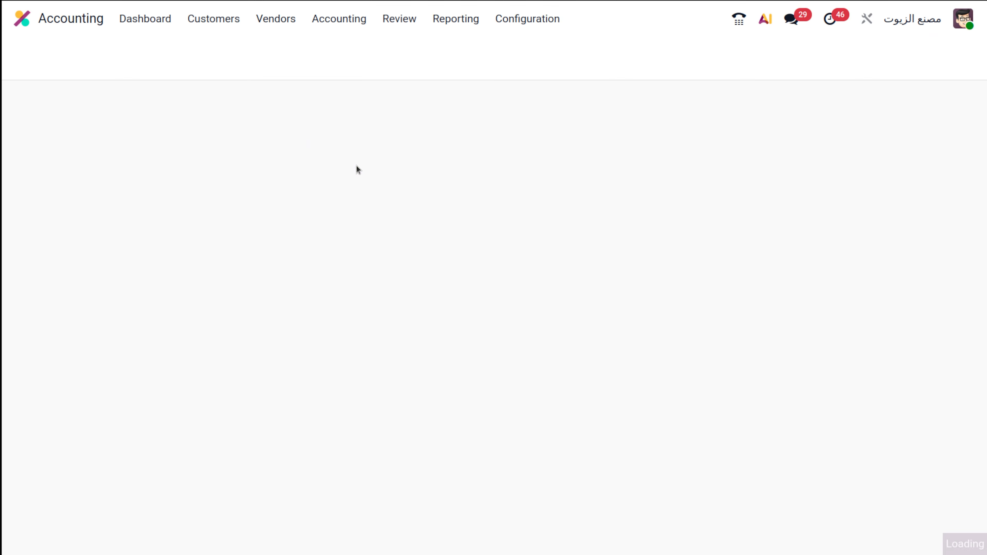
pyautogui.click(232, 18)
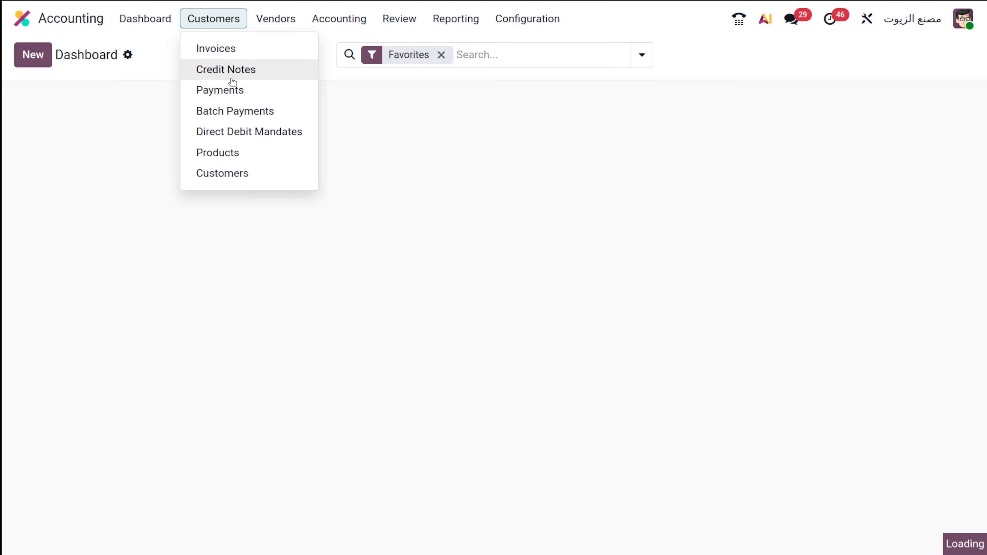
pyautogui.click(236, 48)
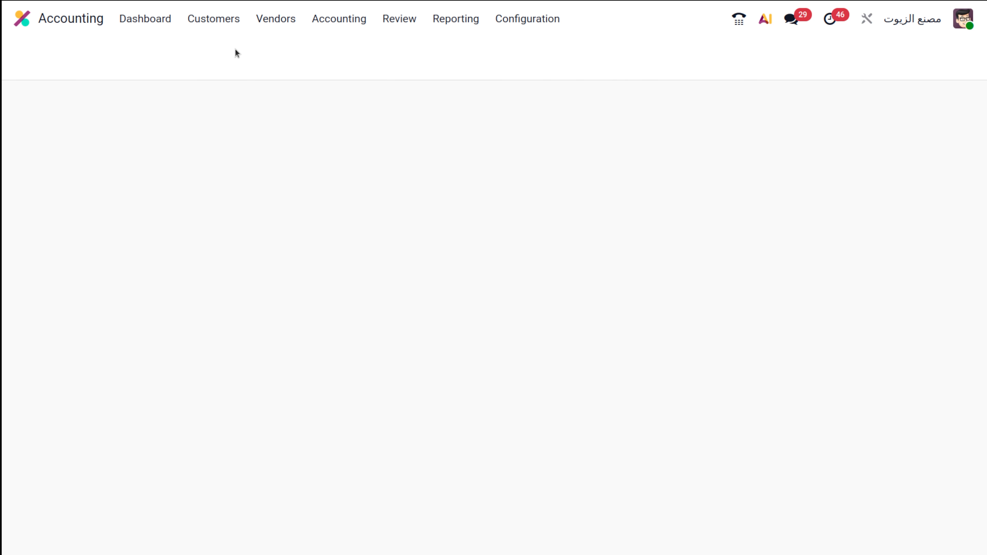
pyautogui.scroll(-3, 288, 298)
pyautogui.scroll(3, 288, 297)
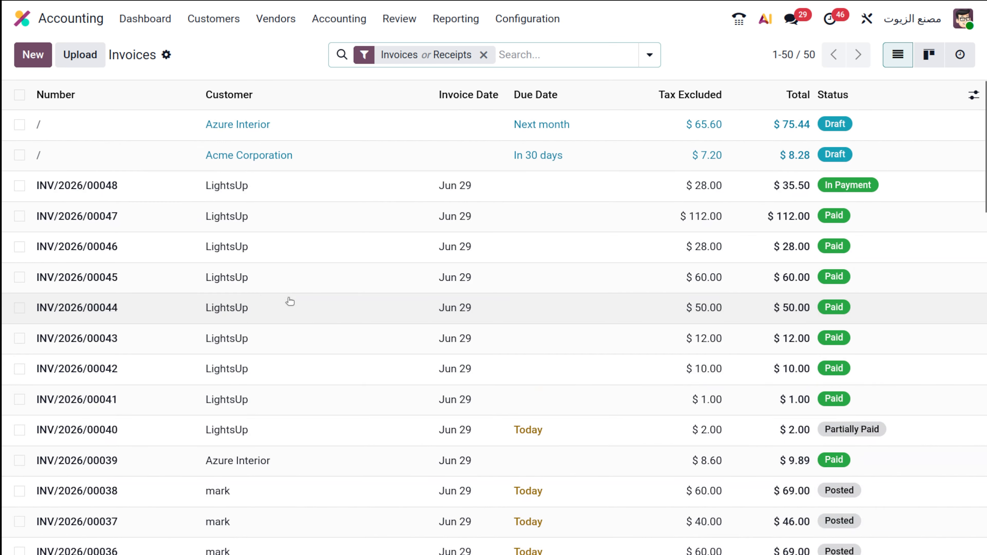
pyautogui.scroll(-5, 288, 302)
pyautogui.scroll(5, 288, 302)
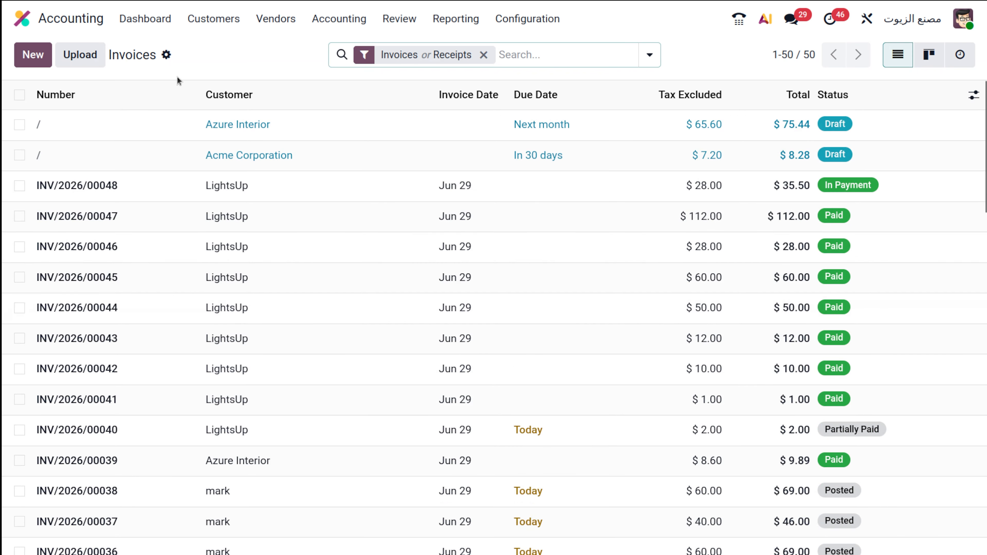
# Start a blank customer invoice and discard it, returning to the home screen with all apps
pyautogui.click(33, 55)
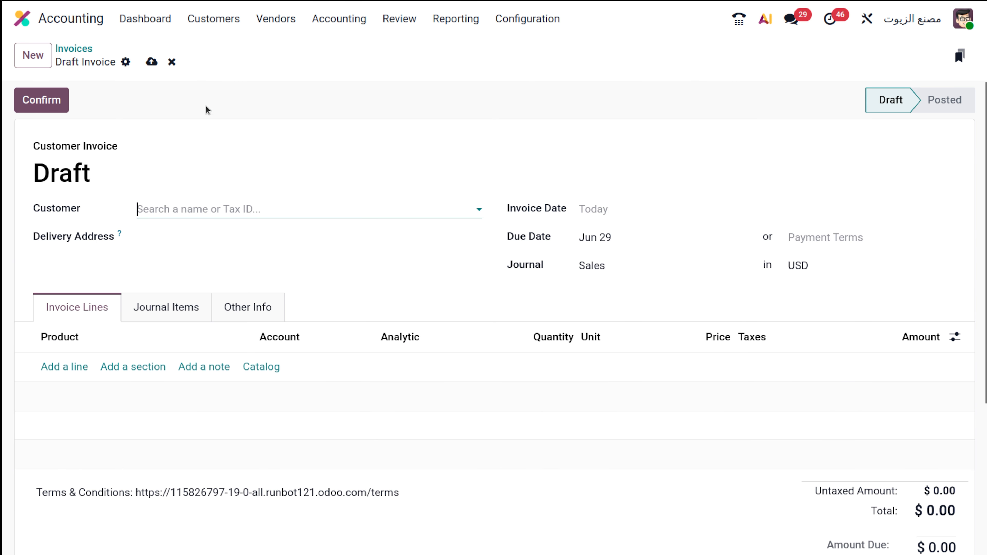
pyautogui.click(172, 62)
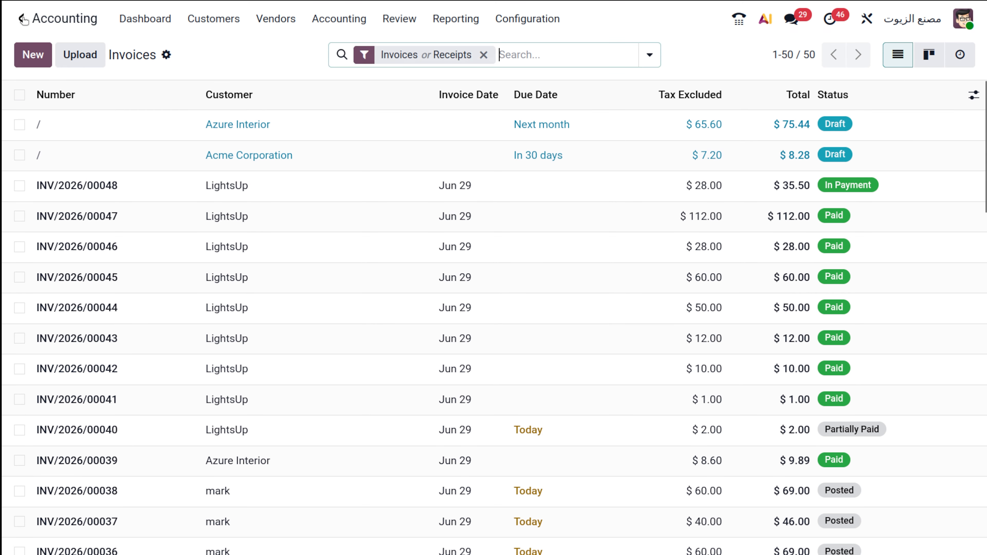
pyautogui.click(22, 19)
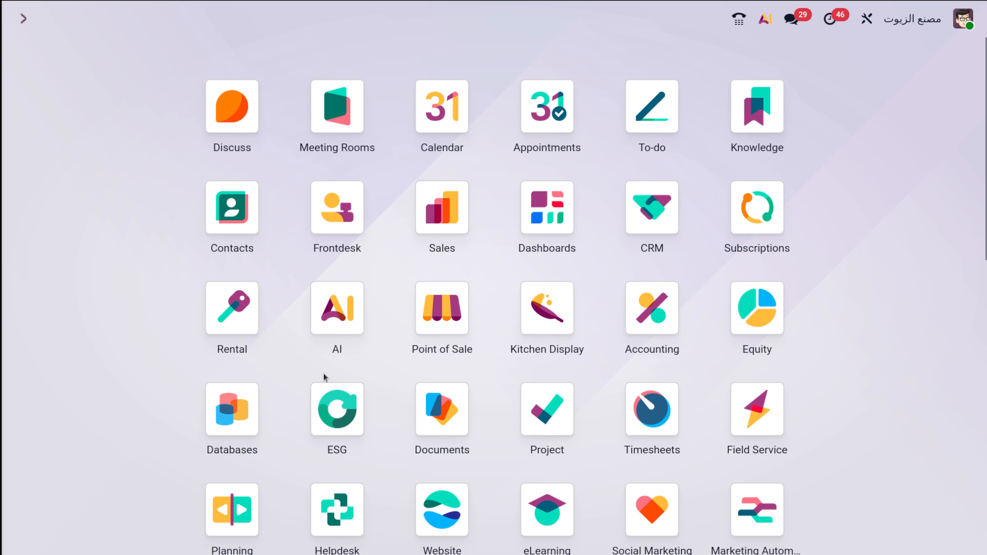